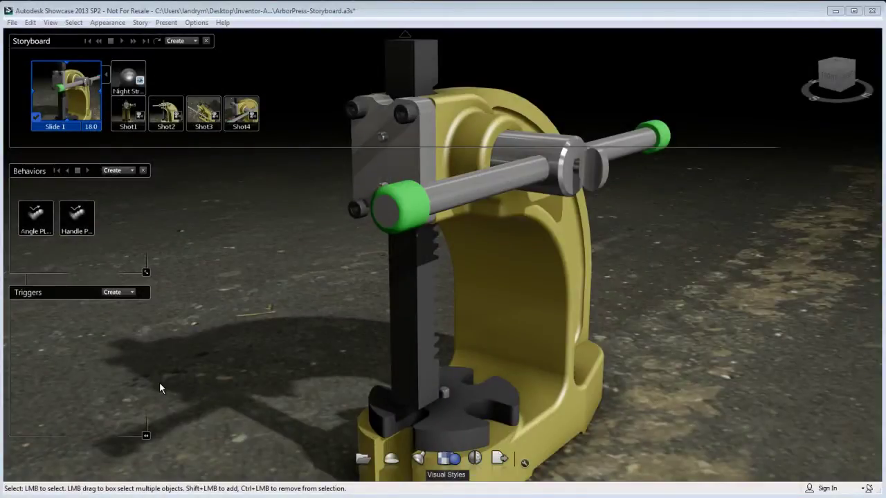
# Step: Orbit the view to see the arbor press from a slightly different angle
pyautogui.moveTo(484, 374); pyautogui.dragTo(462, 310, button='middle')
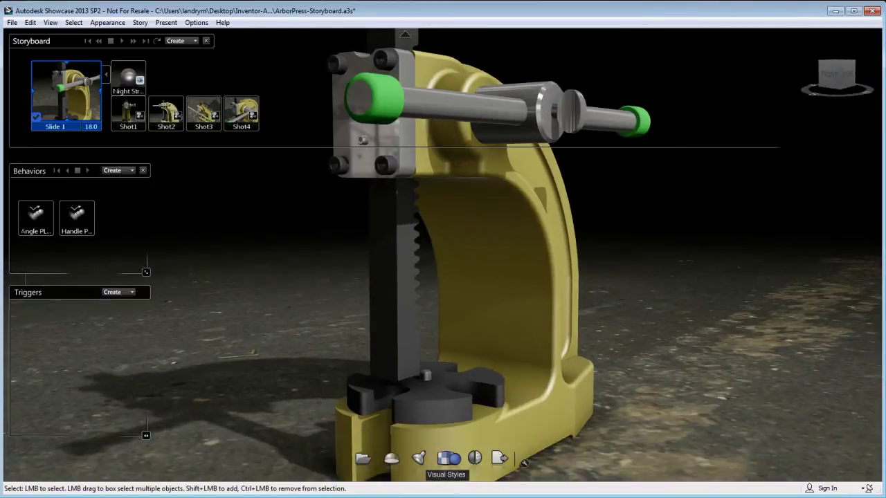
pyautogui.rightClick(38, 223)
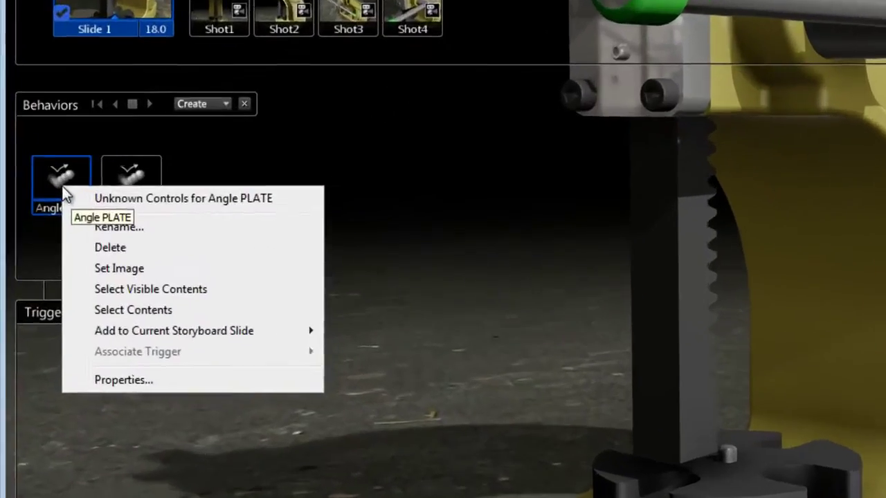
pyautogui.click(66, 197)
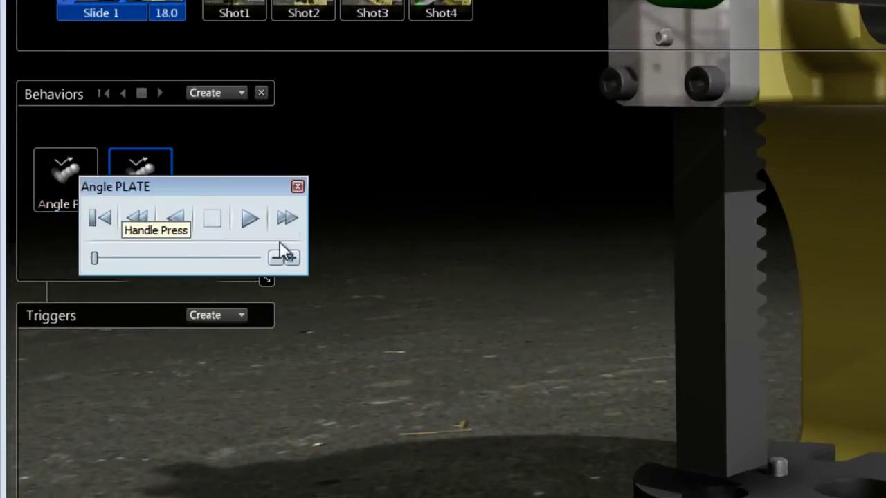
pyautogui.click(249, 220)
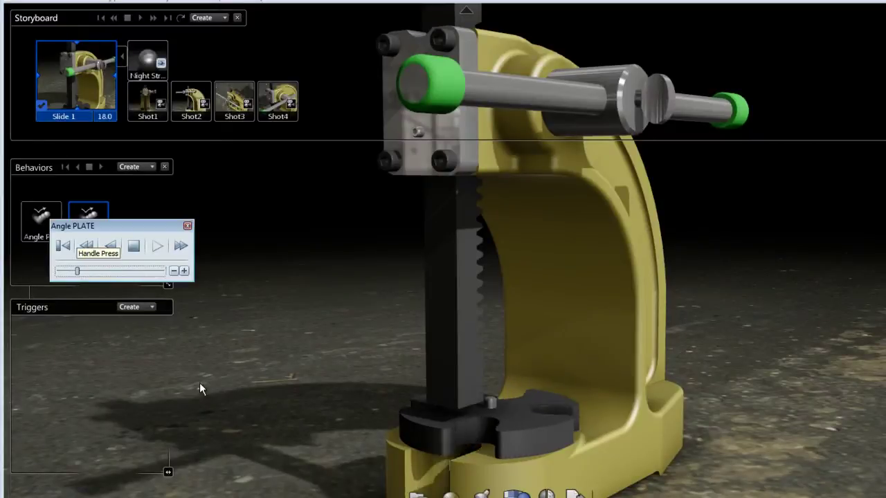
pyautogui.click(134, 250)
pyautogui.click(62, 246)
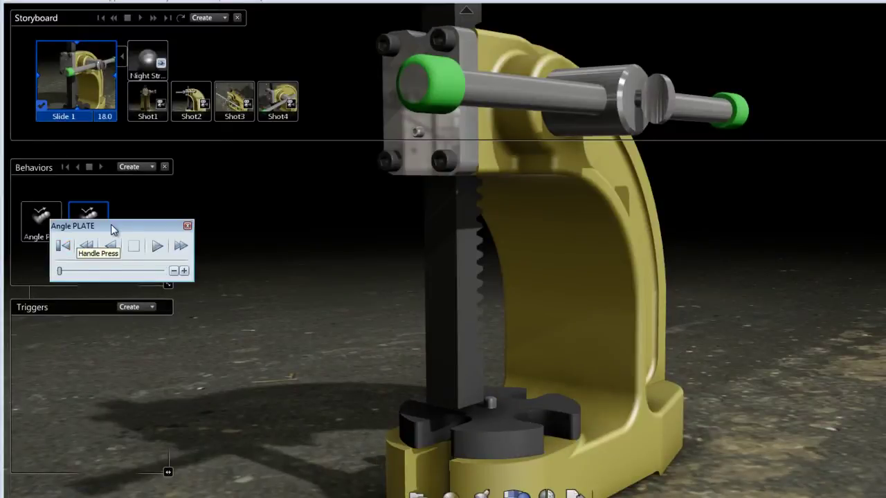
pyautogui.click(187, 227)
pyautogui.rightClick(94, 216)
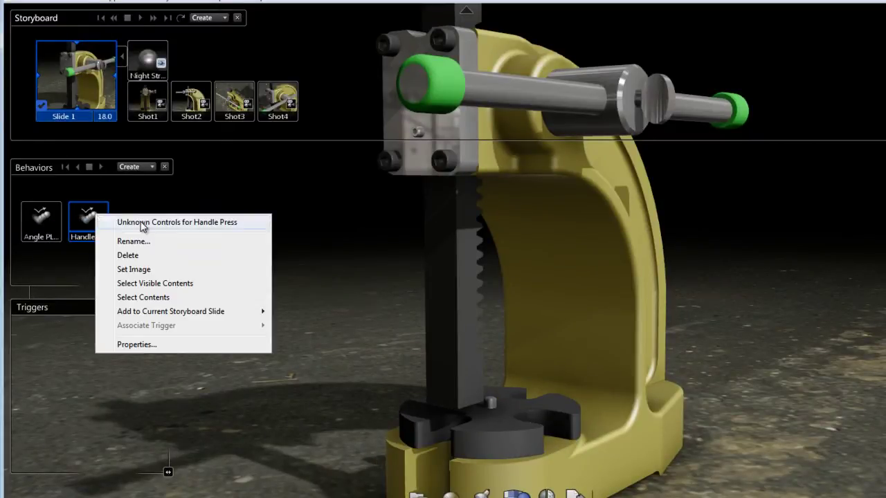
pyautogui.click(141, 227)
pyautogui.click(155, 328)
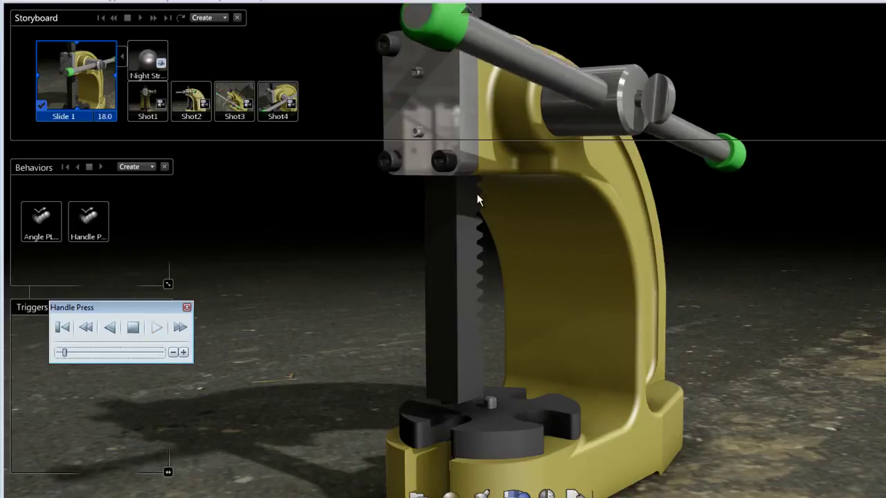
pyautogui.click(132, 328)
pyautogui.click(62, 328)
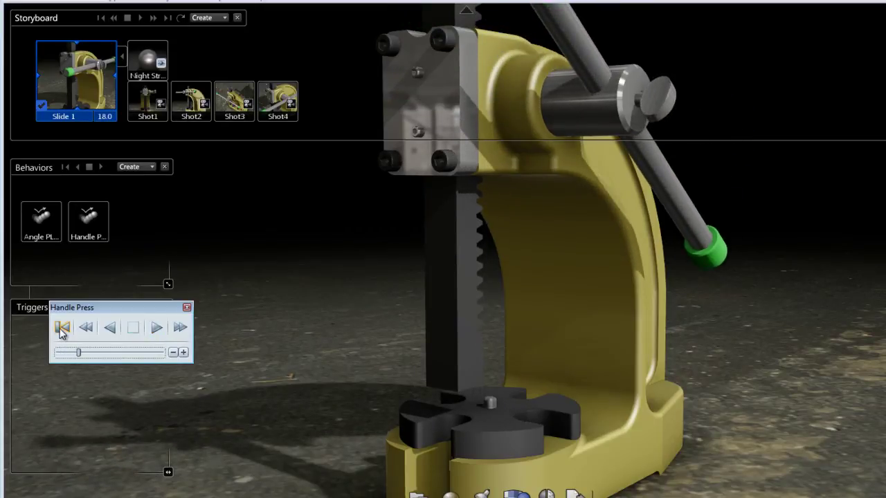
pyautogui.click(187, 308)
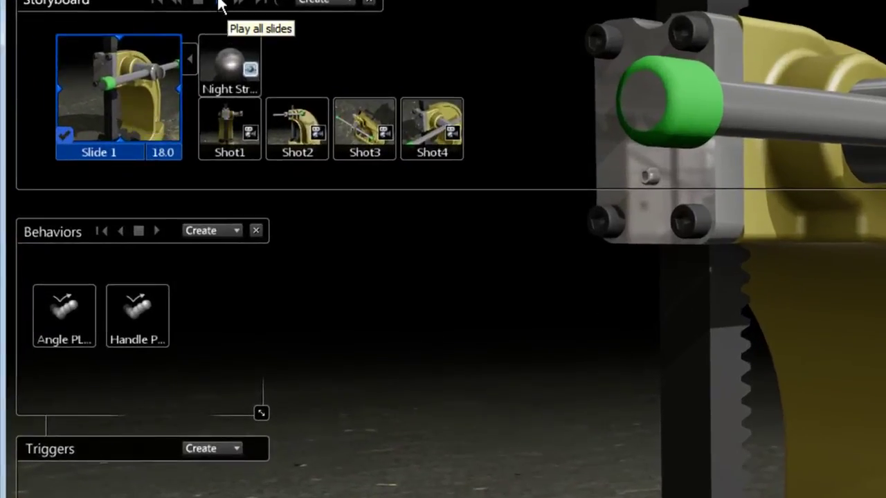
# Step: Preview the slide, jump to Shot3, then add Handle Press to Slide 1 playing forward from start
pyautogui.click(220, 5)
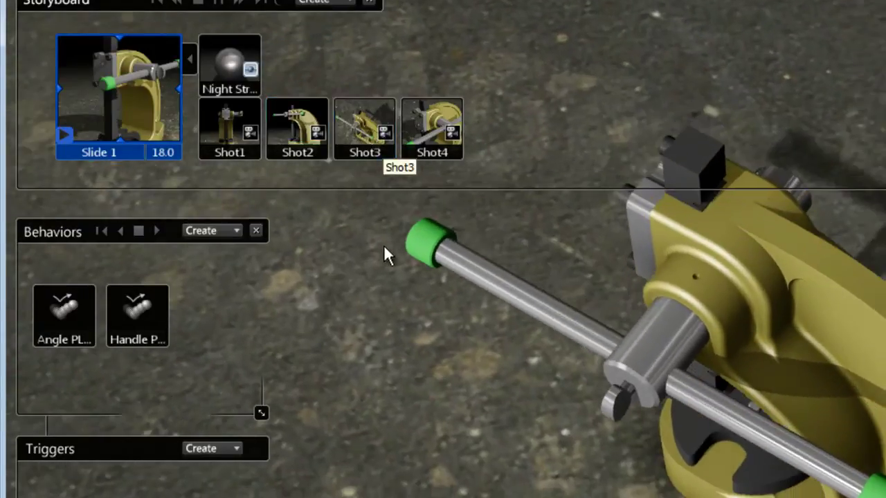
pyautogui.click(392, 143)
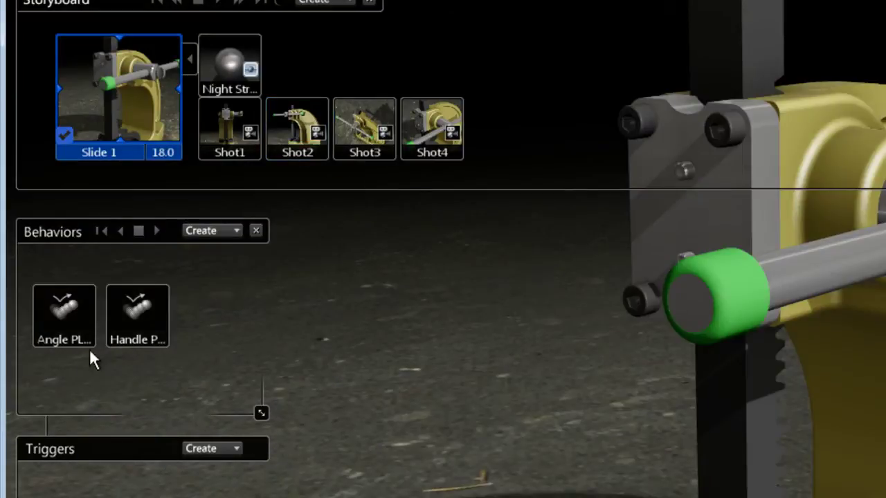
pyautogui.rightClick(151, 321)
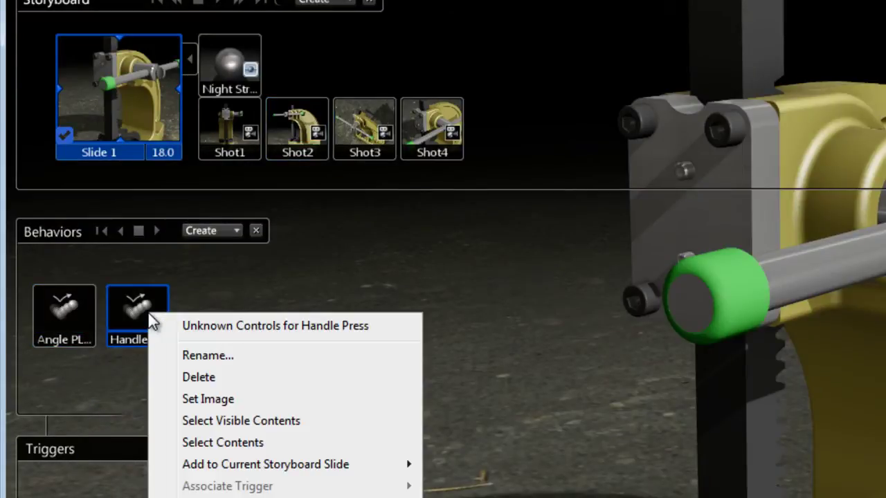
pyautogui.moveTo(206, 468)
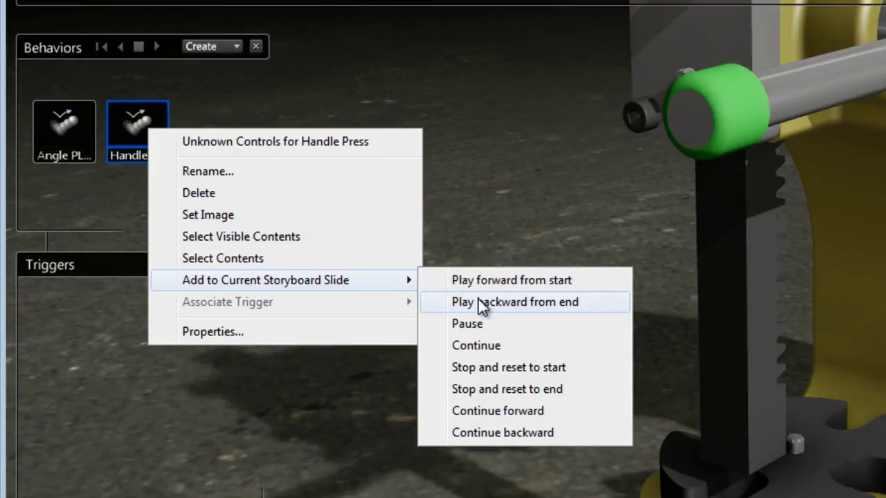
pyautogui.click(479, 281)
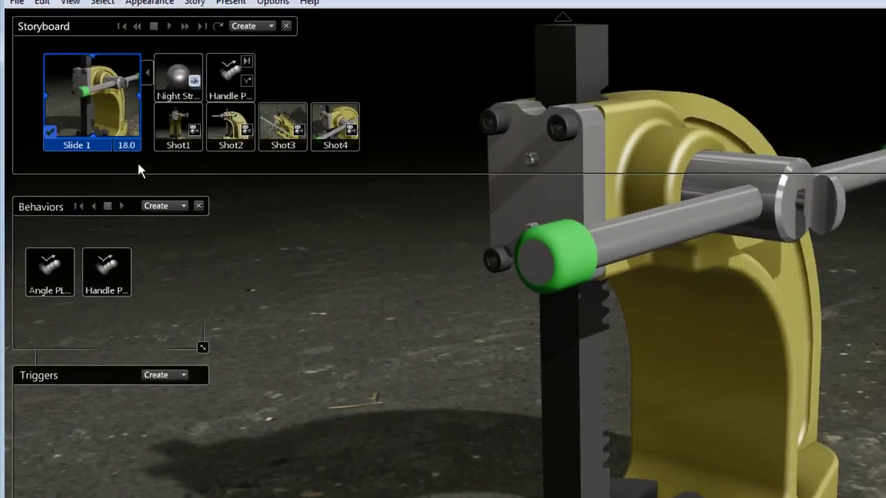
# Step: Open Slide 1's properties, select the Handle Press clip, preview the timeline, and move the window aside
pyautogui.rightClick(108, 106)
pyautogui.click(166, 360)
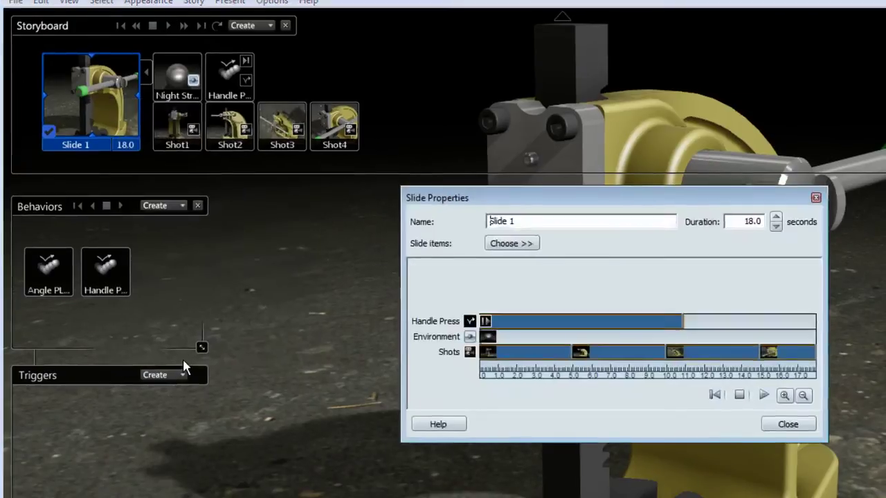
pyautogui.click(360, 288)
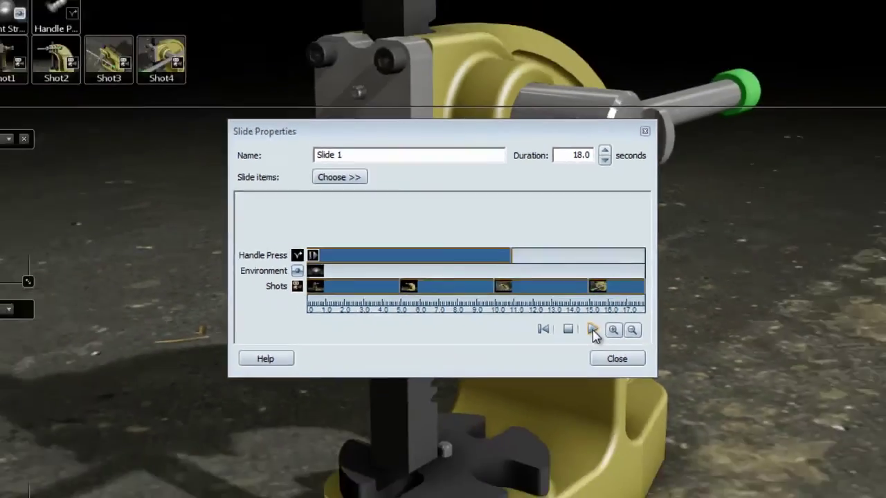
pyautogui.click(678, 375)
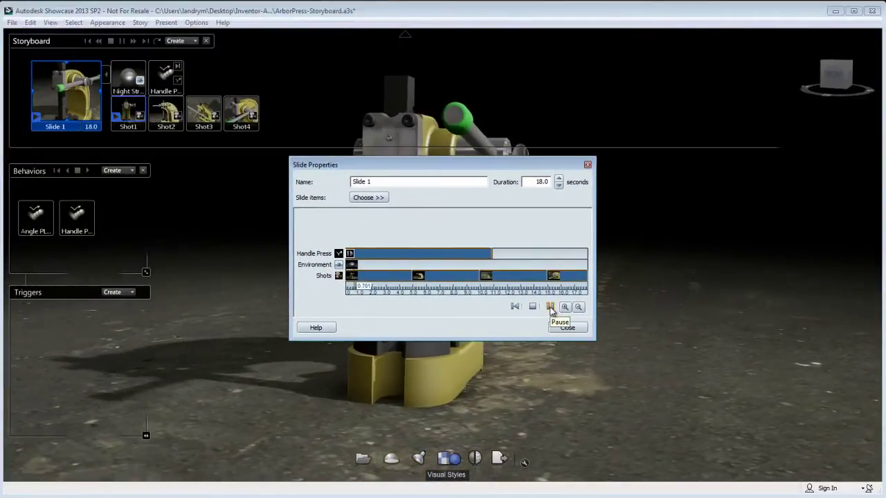
pyautogui.moveTo(457, 166); pyautogui.dragTo(722, 311)
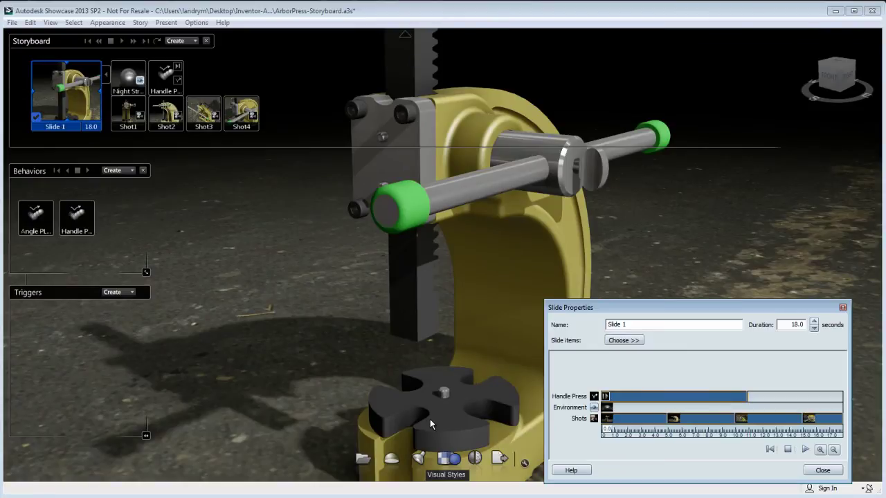
# Step: Add Handle Press to Slide 1 playing backward from end
pyautogui.rightClick(81, 220)
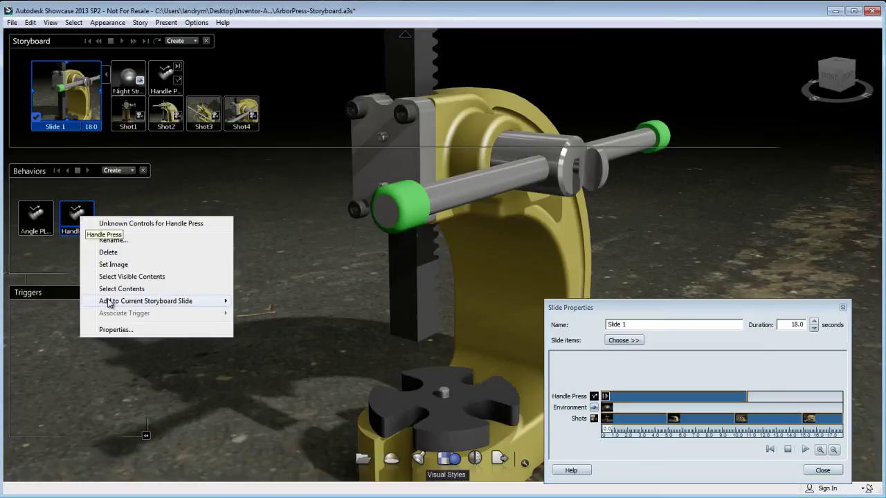
pyautogui.moveTo(109, 303)
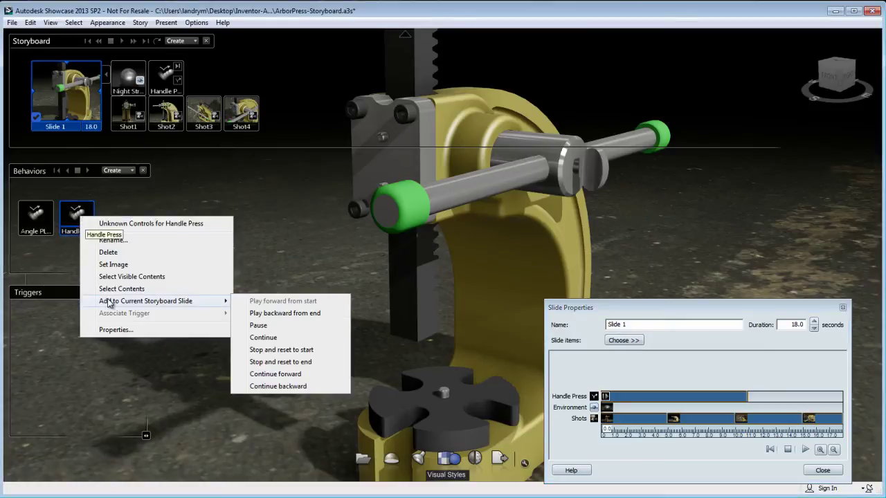
pyautogui.click(286, 315)
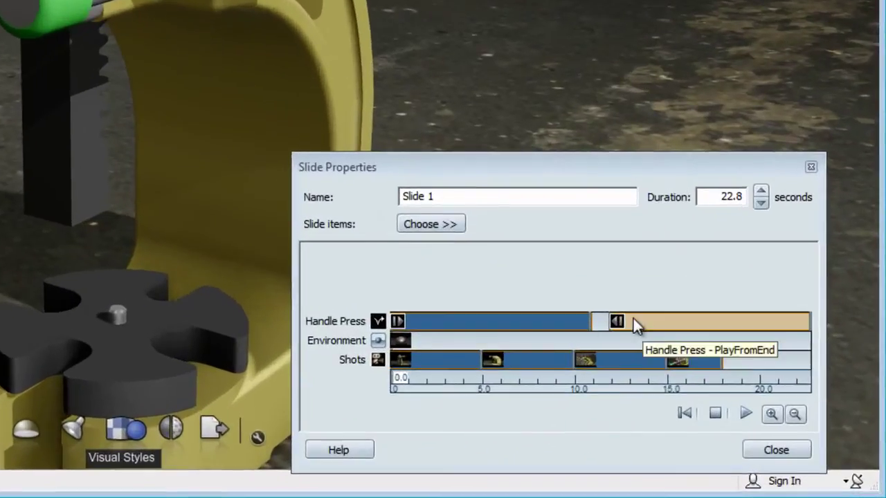
# Step: Drag the clips so the backward Handle Press clip starts near 11 s, totalling 23.3 seconds
pyautogui.moveTo(633, 318)
pyautogui.mouseDown()
pyautogui.moveTo(614, 319)
pyautogui.moveTo(642, 319)
pyautogui.mouseUp()
pyautogui.moveTo(530, 324)
pyautogui.mouseDown()
pyautogui.moveTo(560, 324)
pyautogui.moveTo(533, 324)
pyautogui.mouseUp()
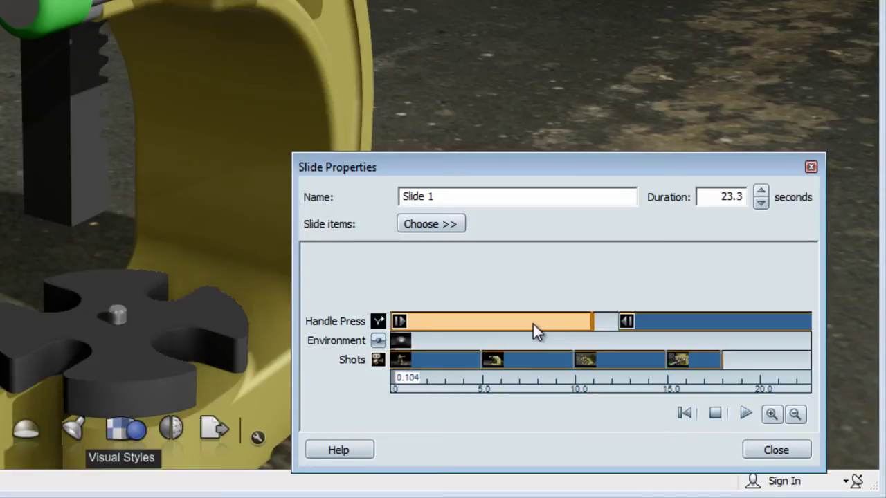
pyautogui.moveTo(661, 323); pyautogui.dragTo(636, 324)
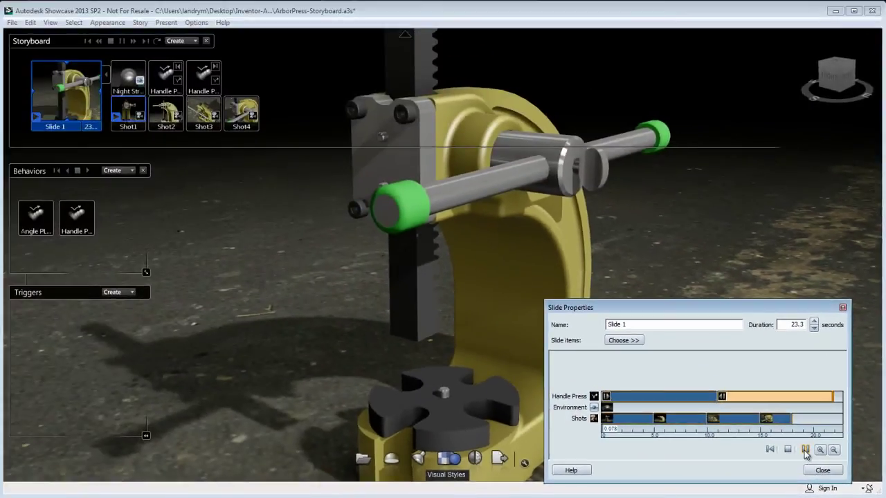
# Step: Play Slide 1's timeline to the end, leaving the press rack lowered onto the base plate
pyautogui.click(806, 451)
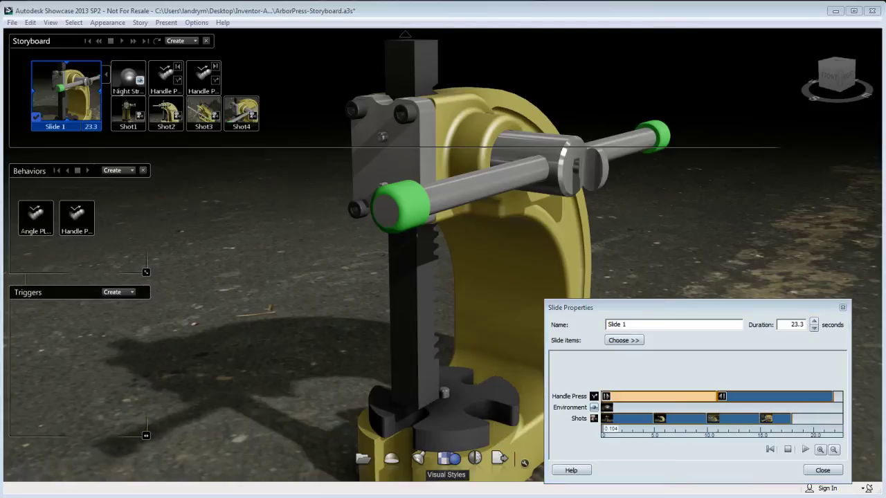
# Step: Open the Angle PLATE animation's playback controls and move them away from the model
pyautogui.rightClick(41, 222)
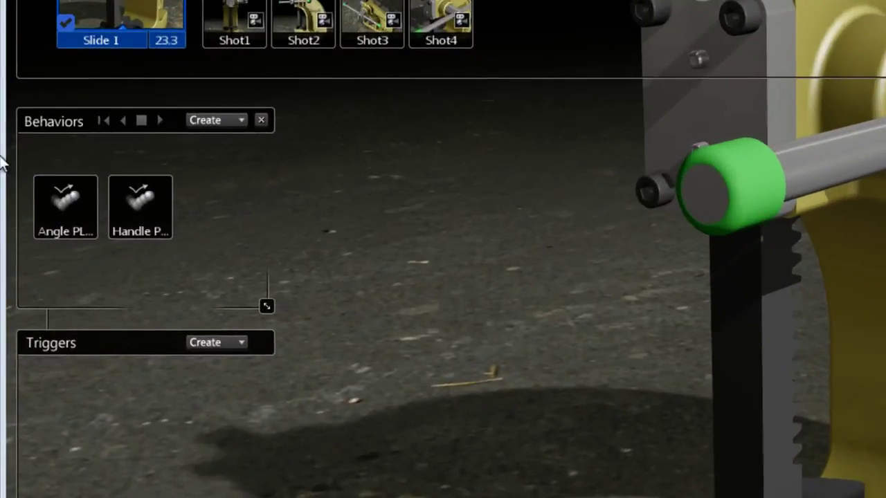
pyautogui.rightClick(73, 194)
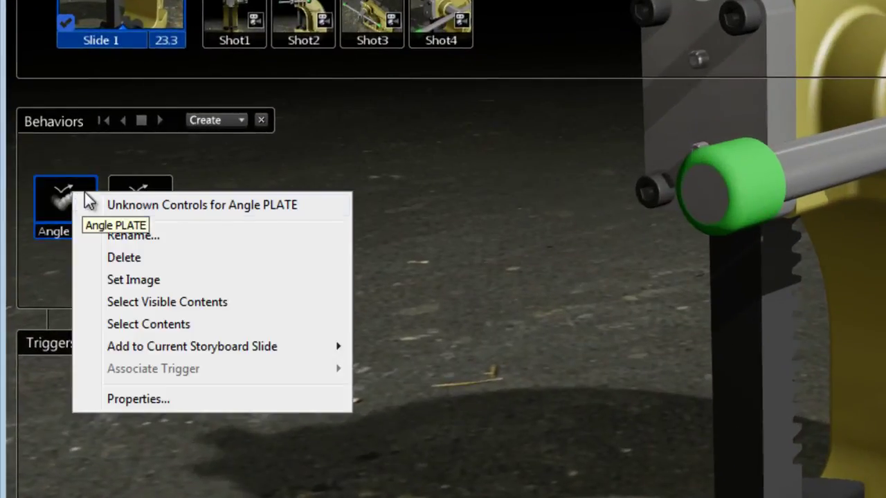
pyautogui.moveTo(130, 347)
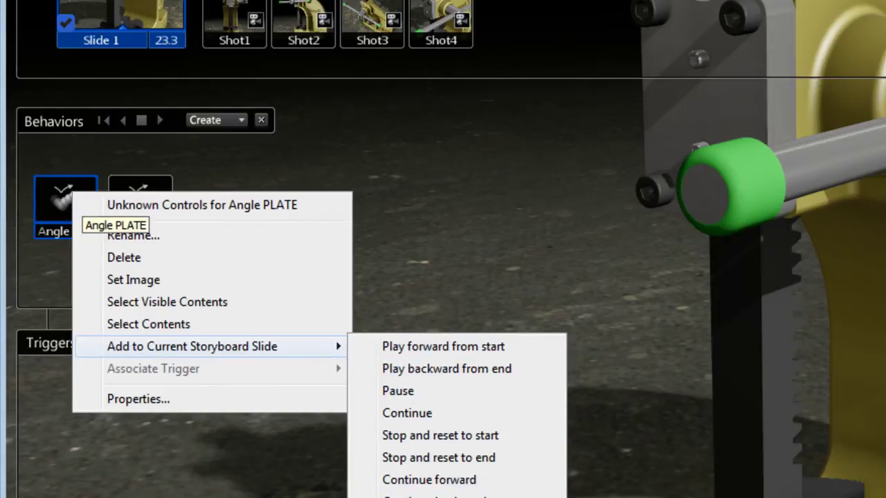
pyautogui.press('Escape')
pyautogui.press('Escape')
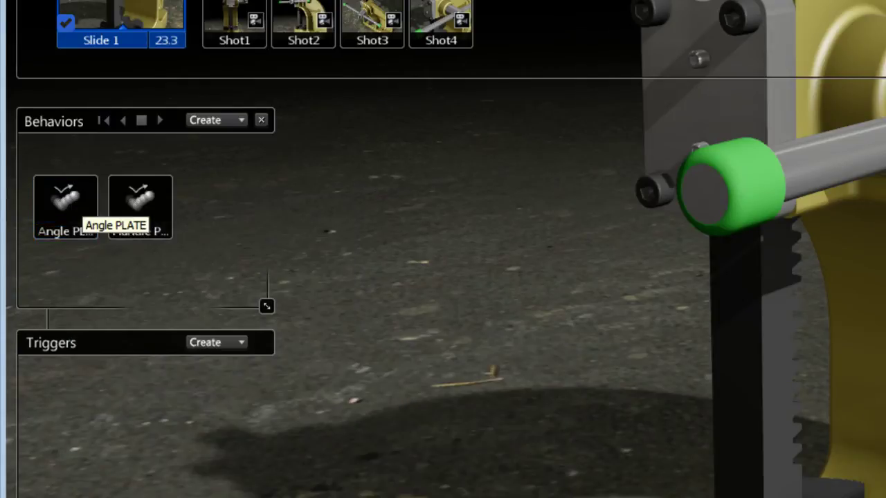
pyautogui.rightClick(69, 203)
pyautogui.click(99, 214)
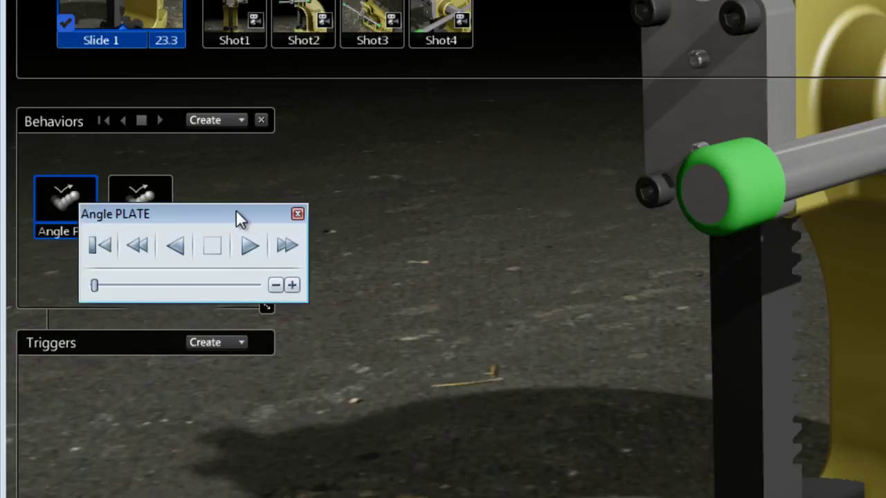
pyautogui.moveTo(239, 218); pyautogui.dragTo(460, 174)
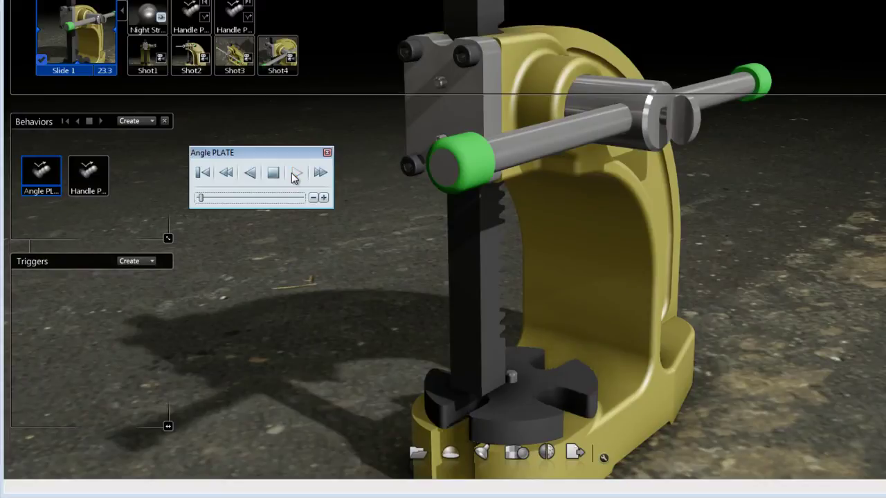
# Step: Stop, play backward, then nudge the Angle PLATE animation three steps forward and three back
pyautogui.click(273, 173)
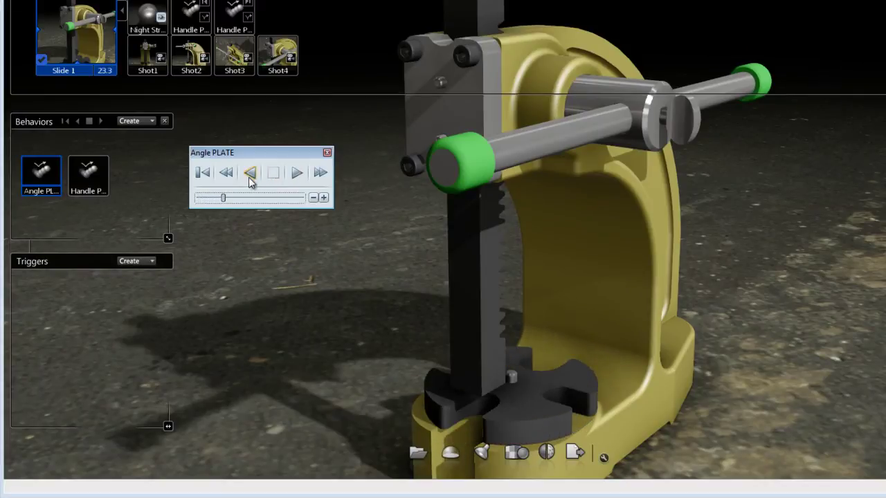
pyautogui.click(251, 174)
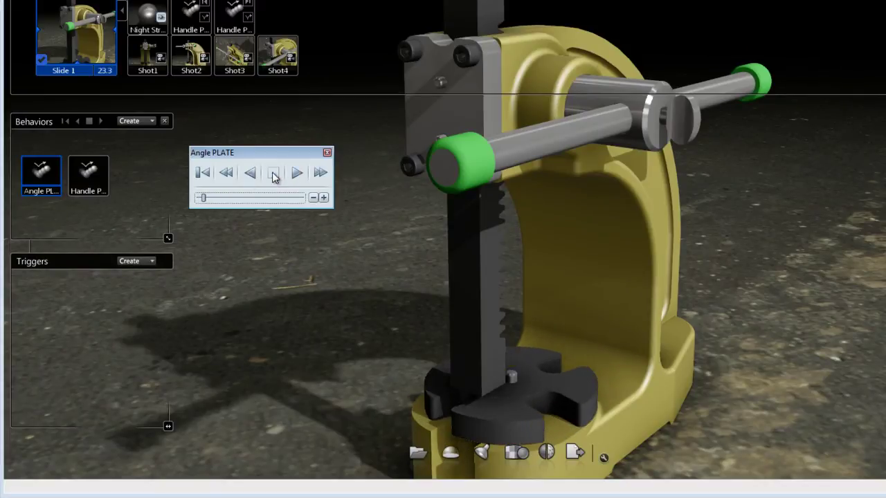
pyautogui.click(319, 174)
pyautogui.click(319, 174)
pyautogui.click(319, 174)
pyautogui.click(228, 174)
pyautogui.click(228, 173)
pyautogui.click(227, 174)
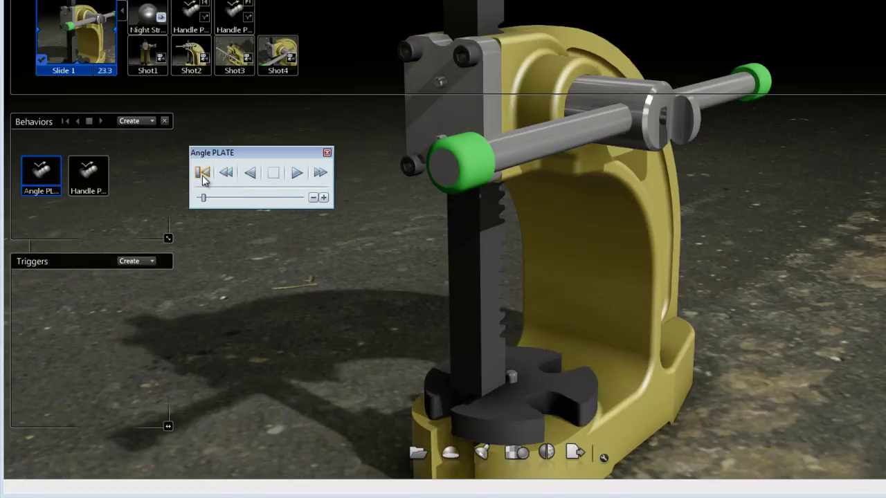
# Step: Reset the plate to its starting orientation and close the playback controls
pyautogui.click(202, 174)
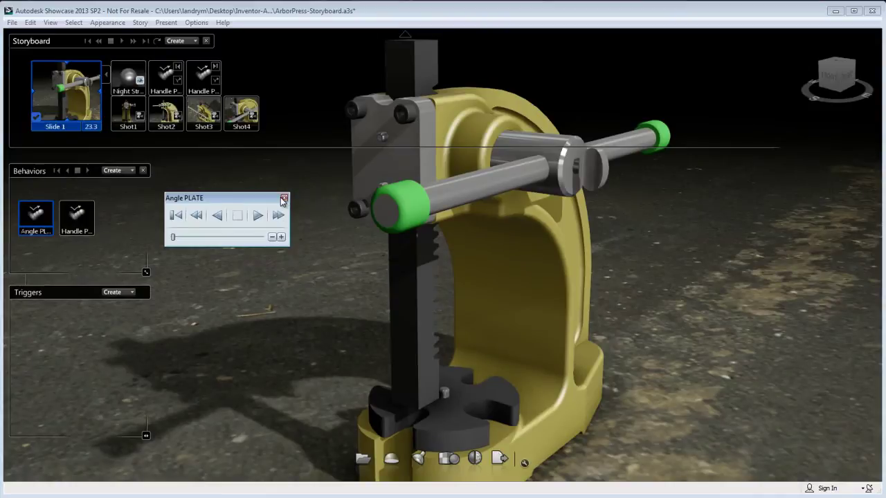
pyautogui.click(327, 152)
pyautogui.click(283, 202)
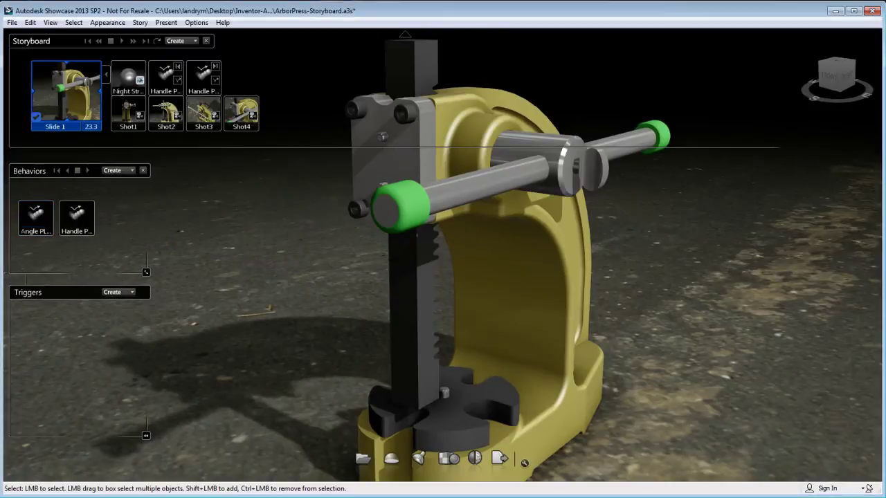
# Step: Add Angle PLATE to Slide 1 playing forward from start, delayed to begin near 2.55 s
pyautogui.rightClick(40, 219)
pyautogui.moveTo(71, 311)
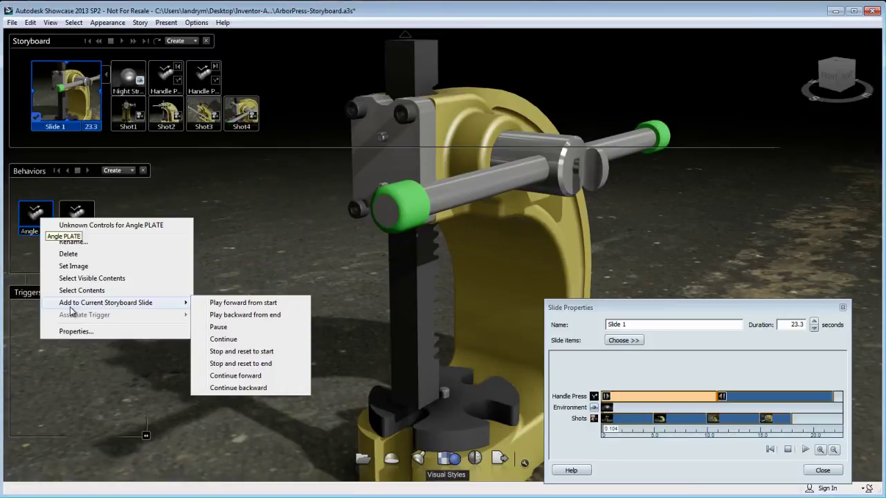
pyautogui.click(230, 304)
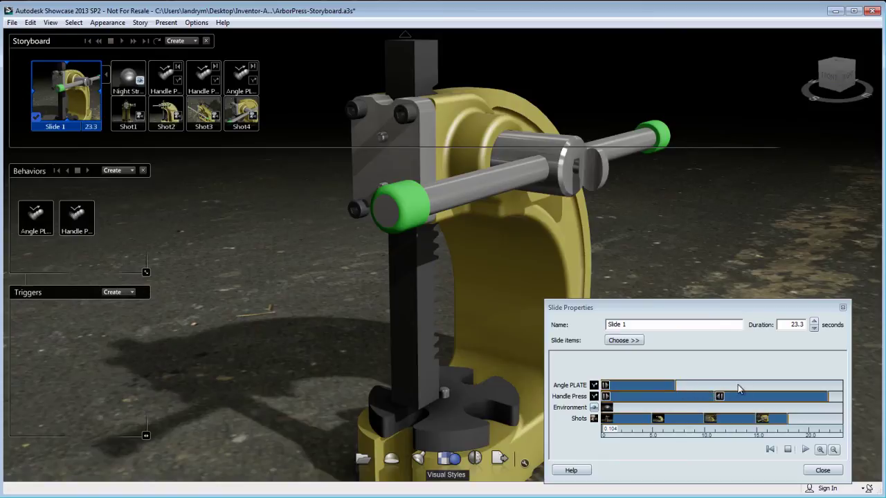
pyautogui.moveTo(675, 386); pyautogui.dragTo(718, 393)
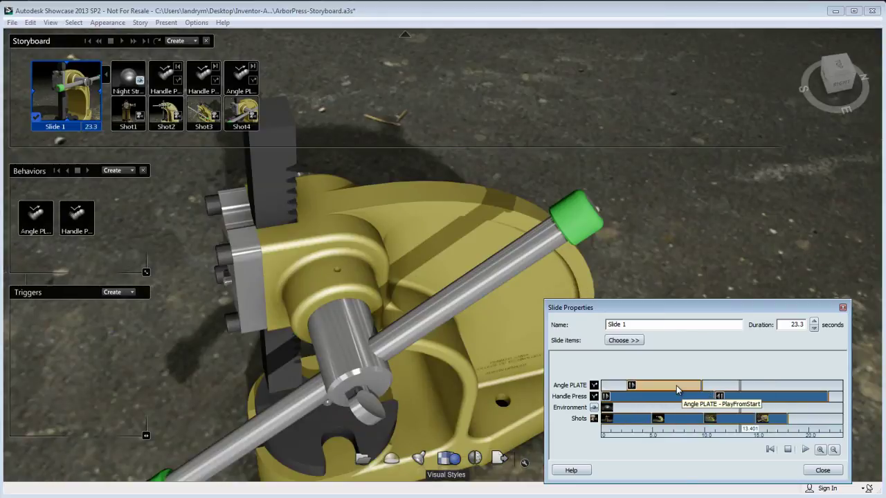
# Step: Change the Angle PLATE clip's play mode from Once to Loop, then play Slide 1 back
pyautogui.rightClick(677, 391)
pyautogui.click(704, 418)
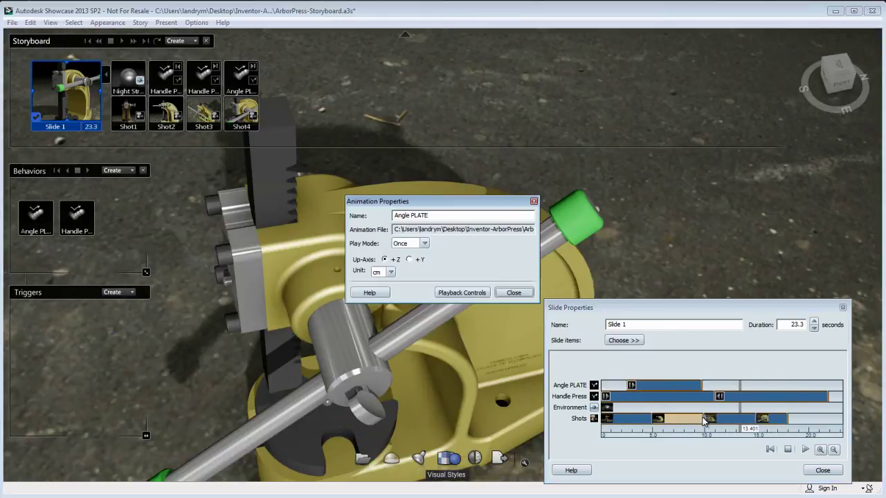
pyautogui.click(425, 244)
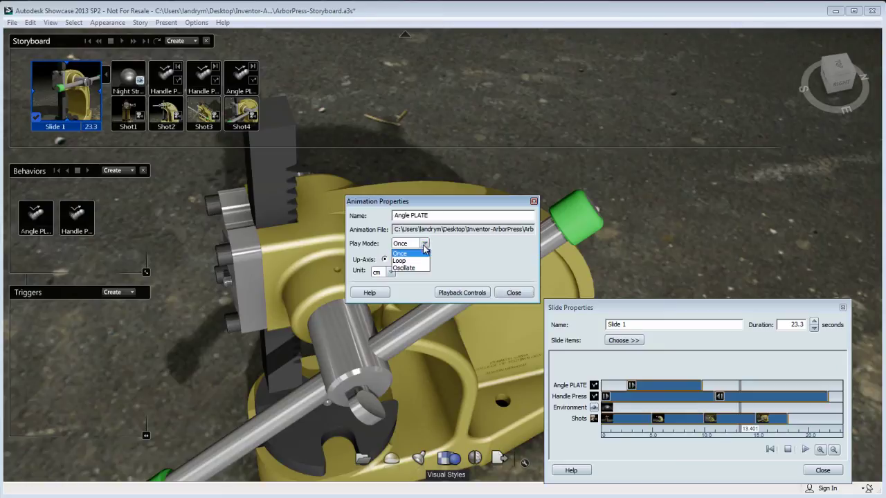
pyautogui.click(421, 261)
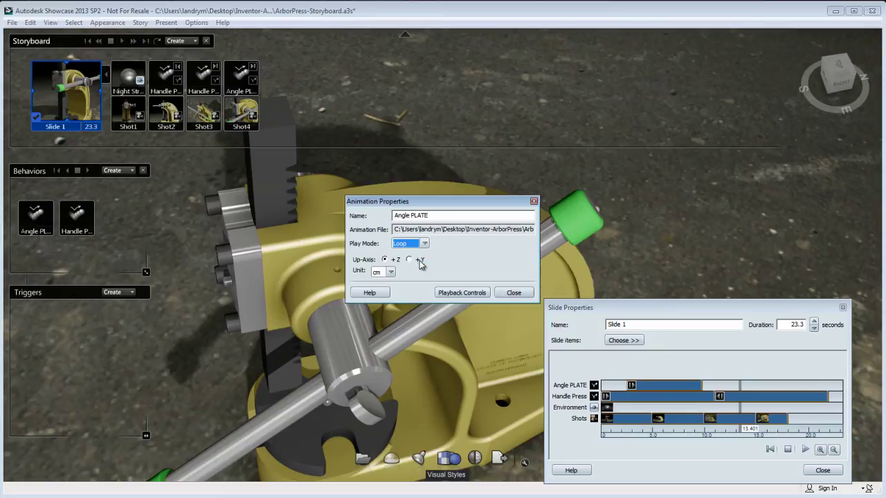
pyautogui.click(514, 294)
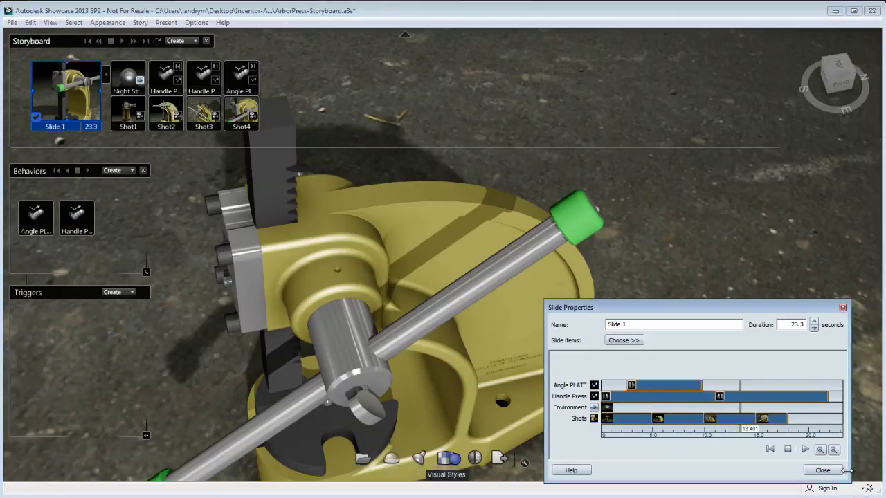
pyautogui.click(805, 450)
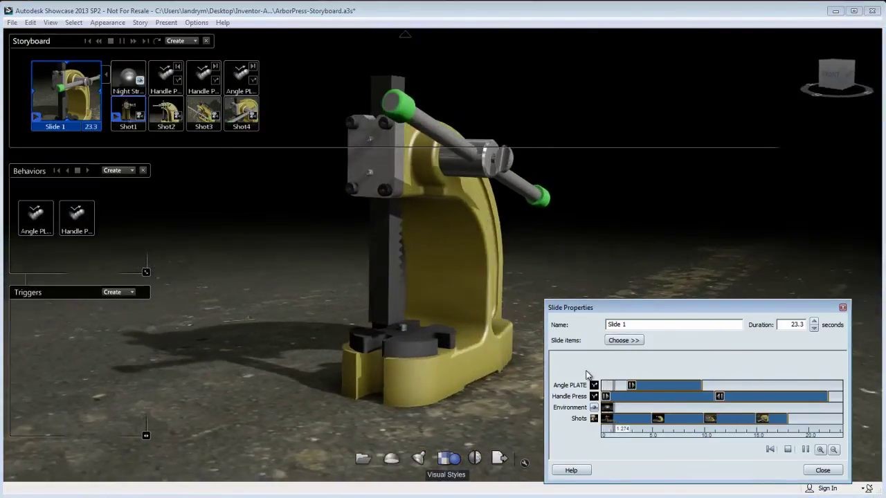